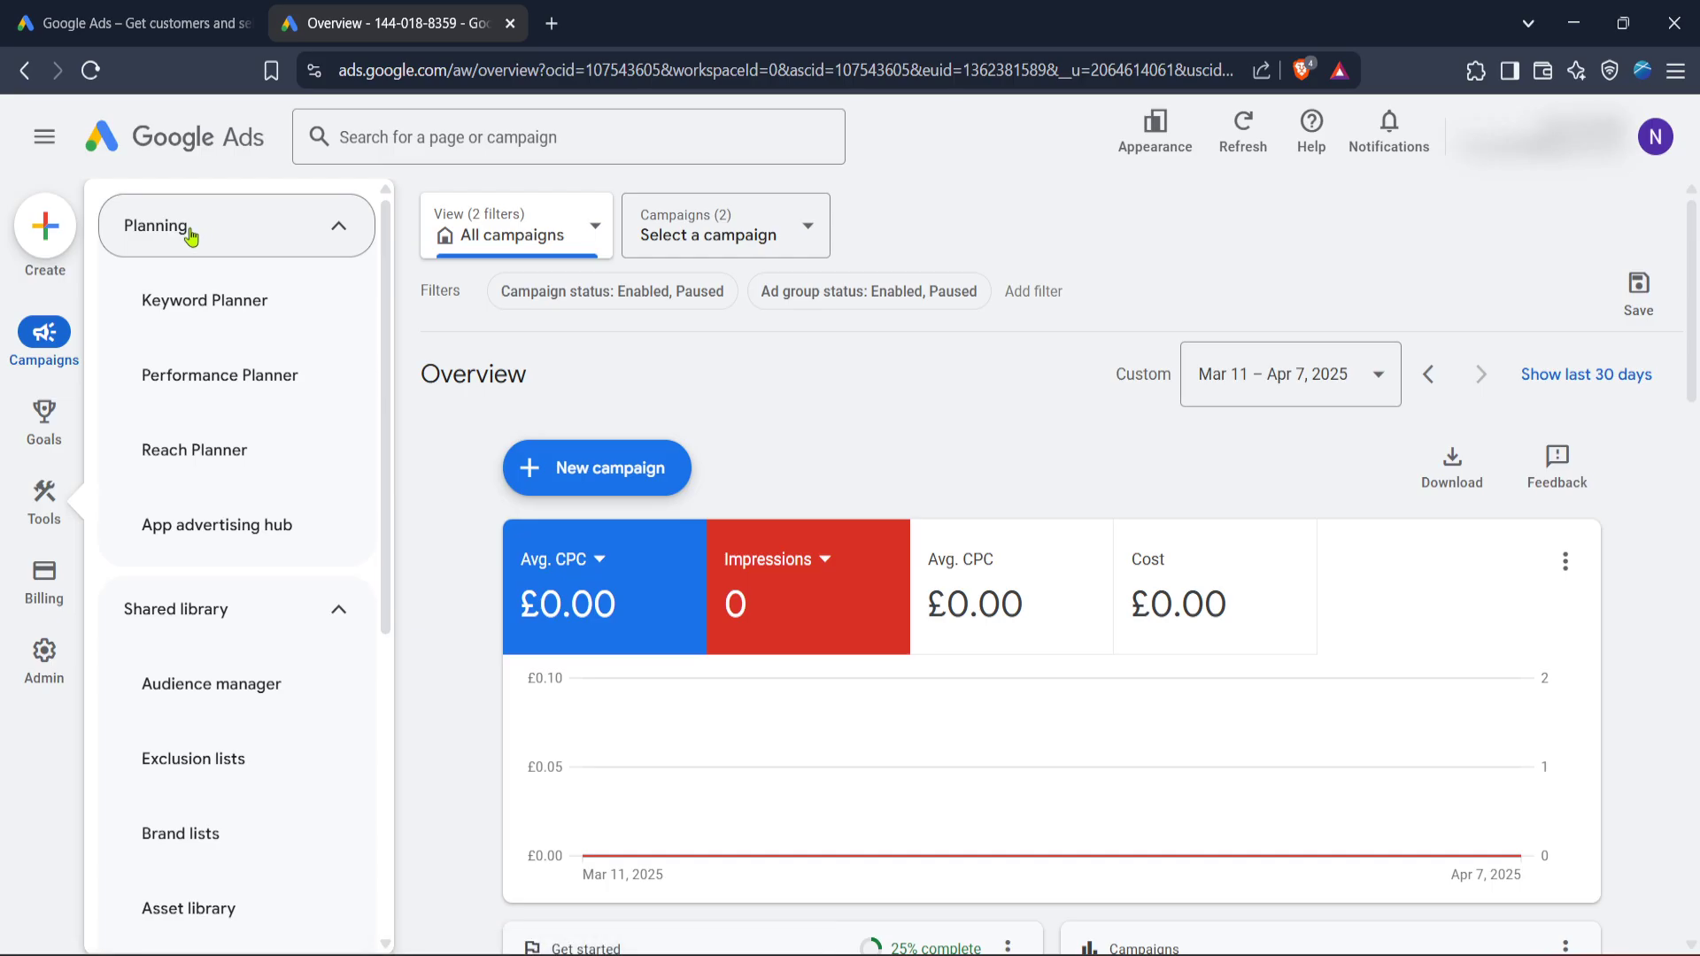
- Open Performance Planner from the Tools > Planning menu
left_click(255, 376)
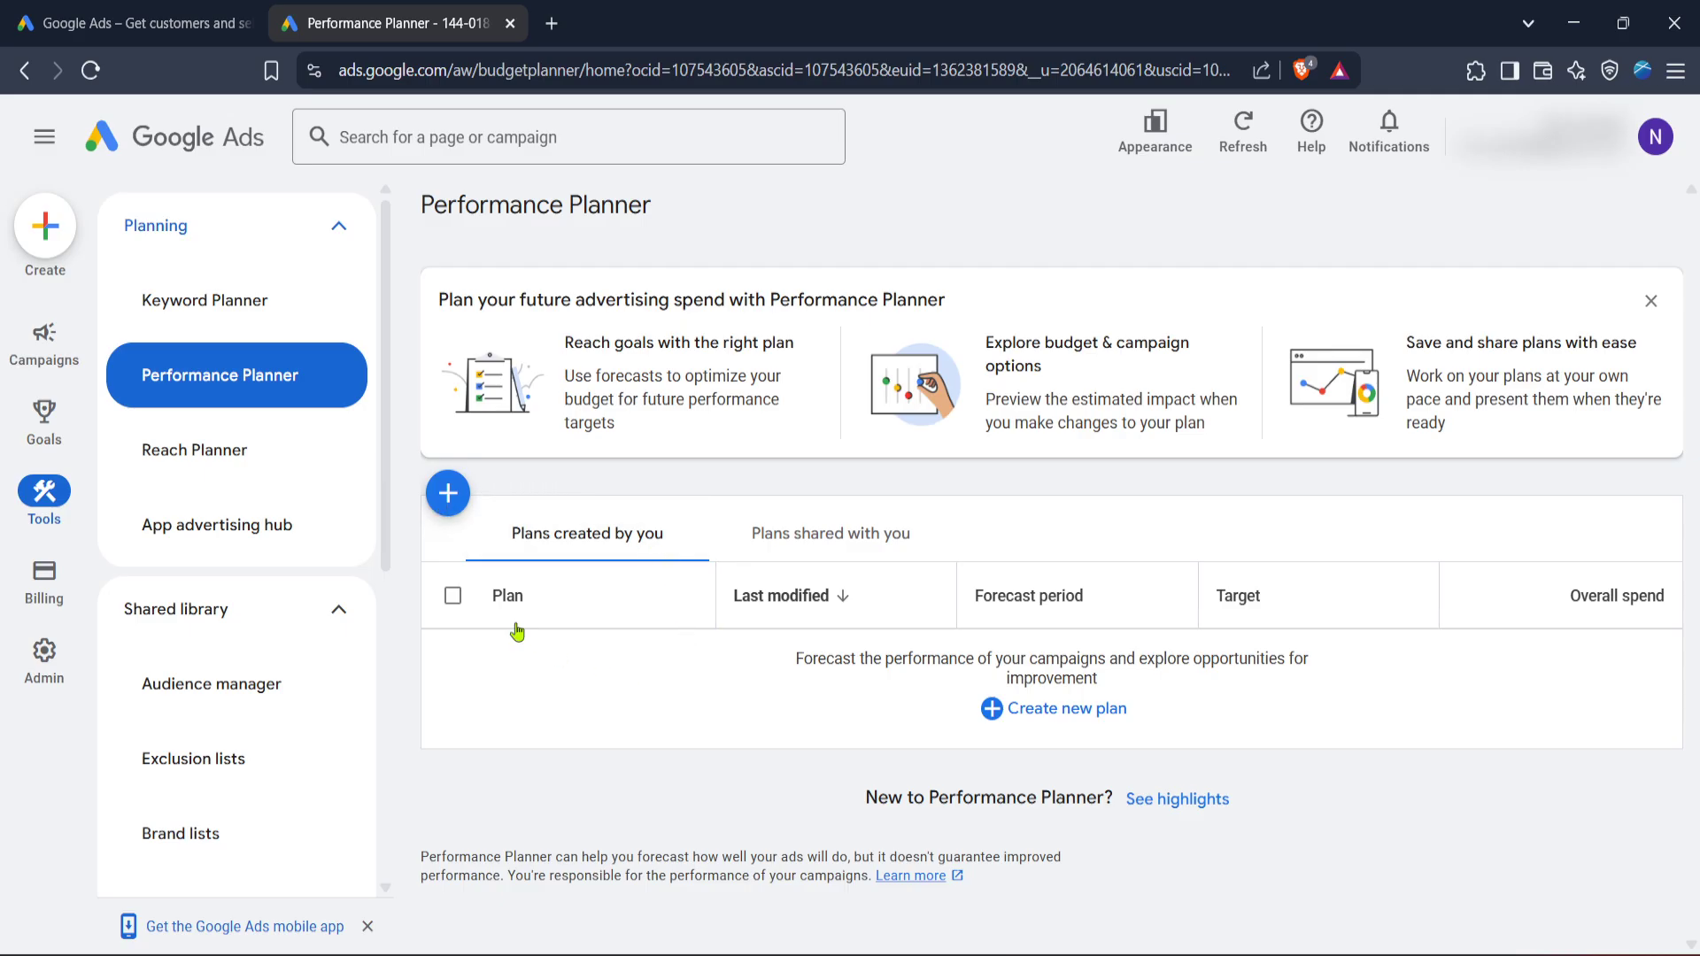
- Start a new plan and set its forecast dates to next week, Apr 13 – 19, 2025
left_click(451, 500)
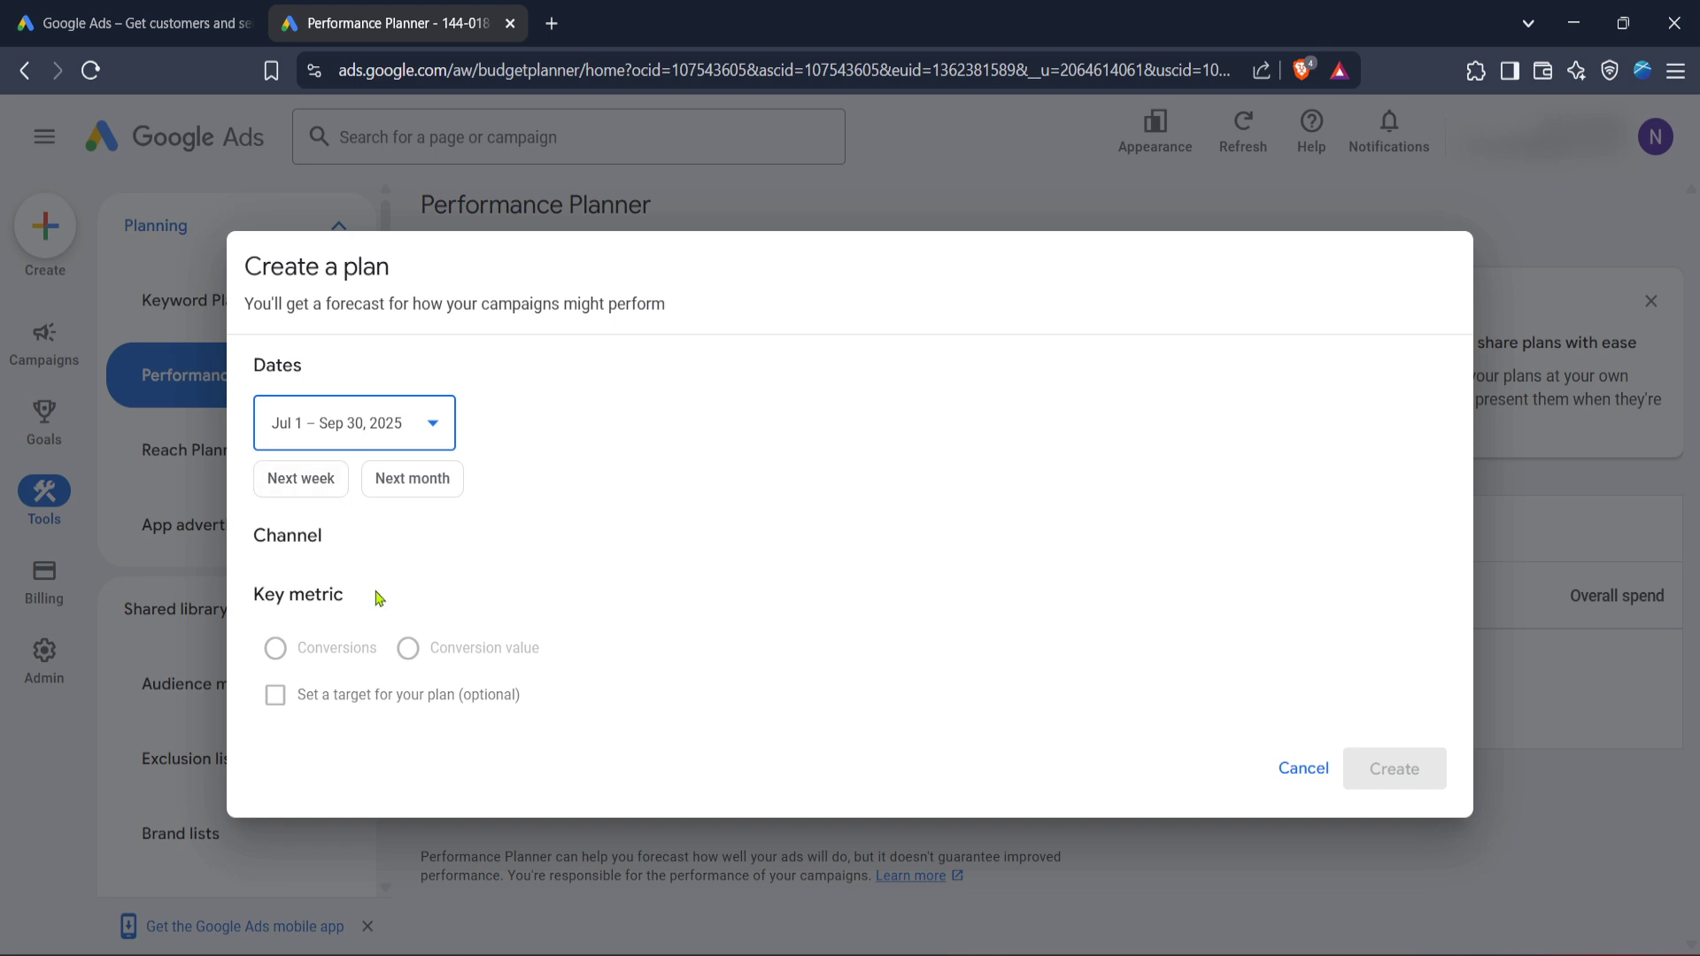
left_click(316, 483)
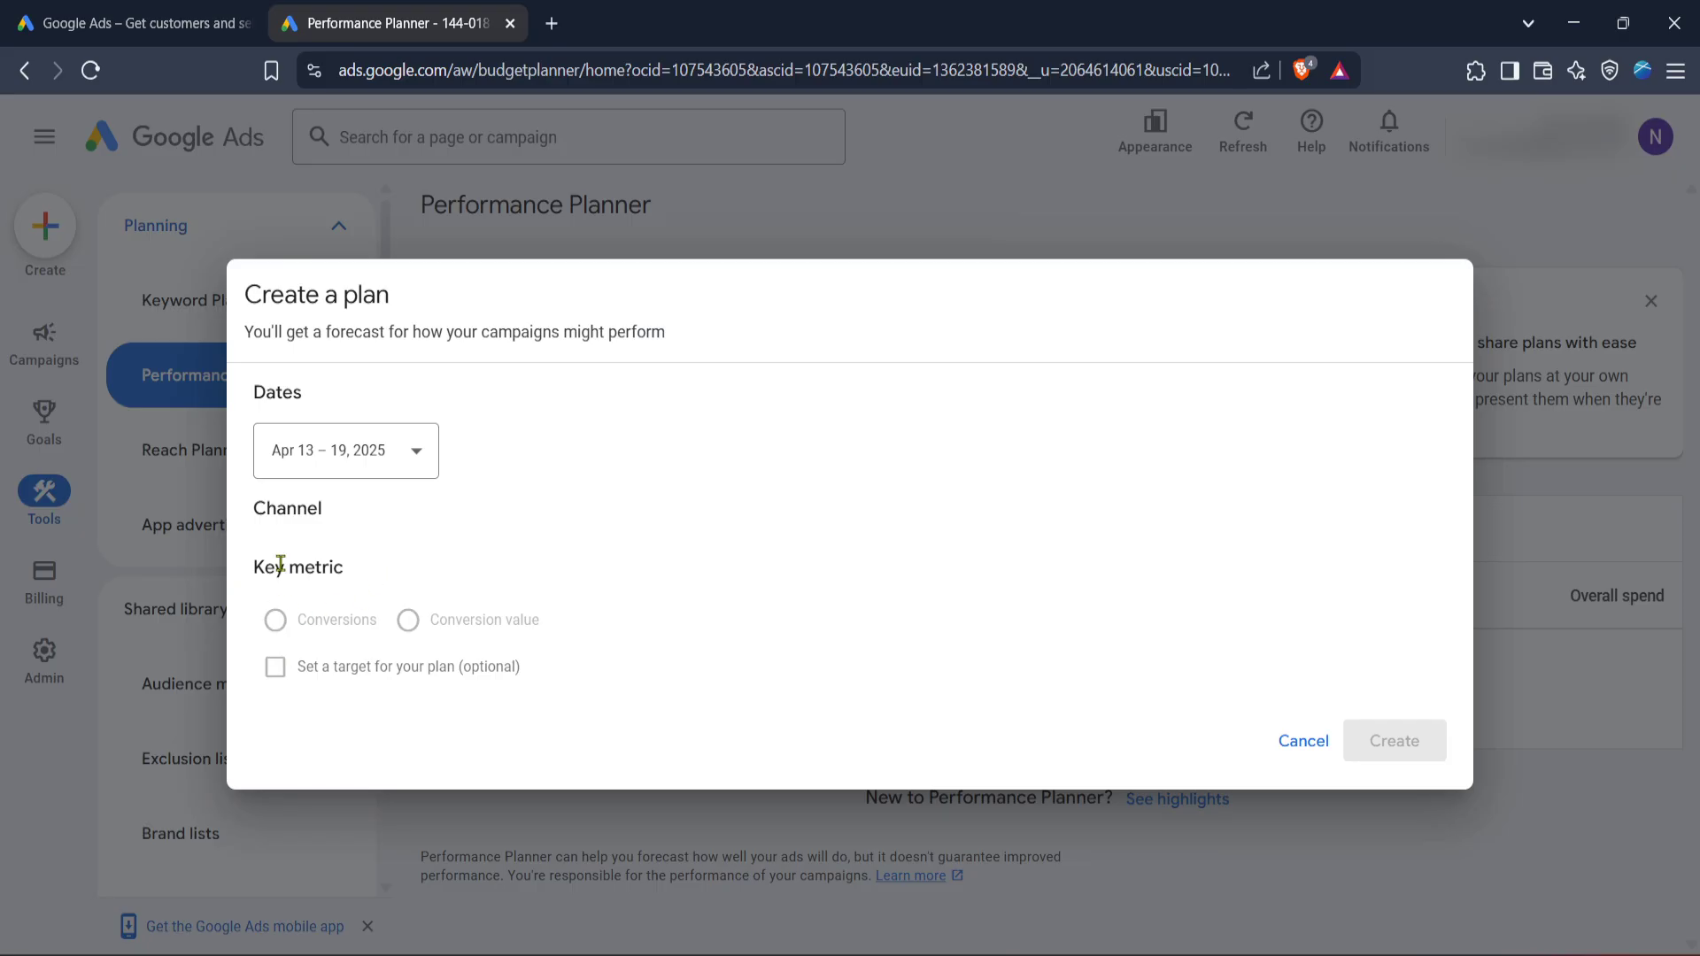
left_click(332, 474)
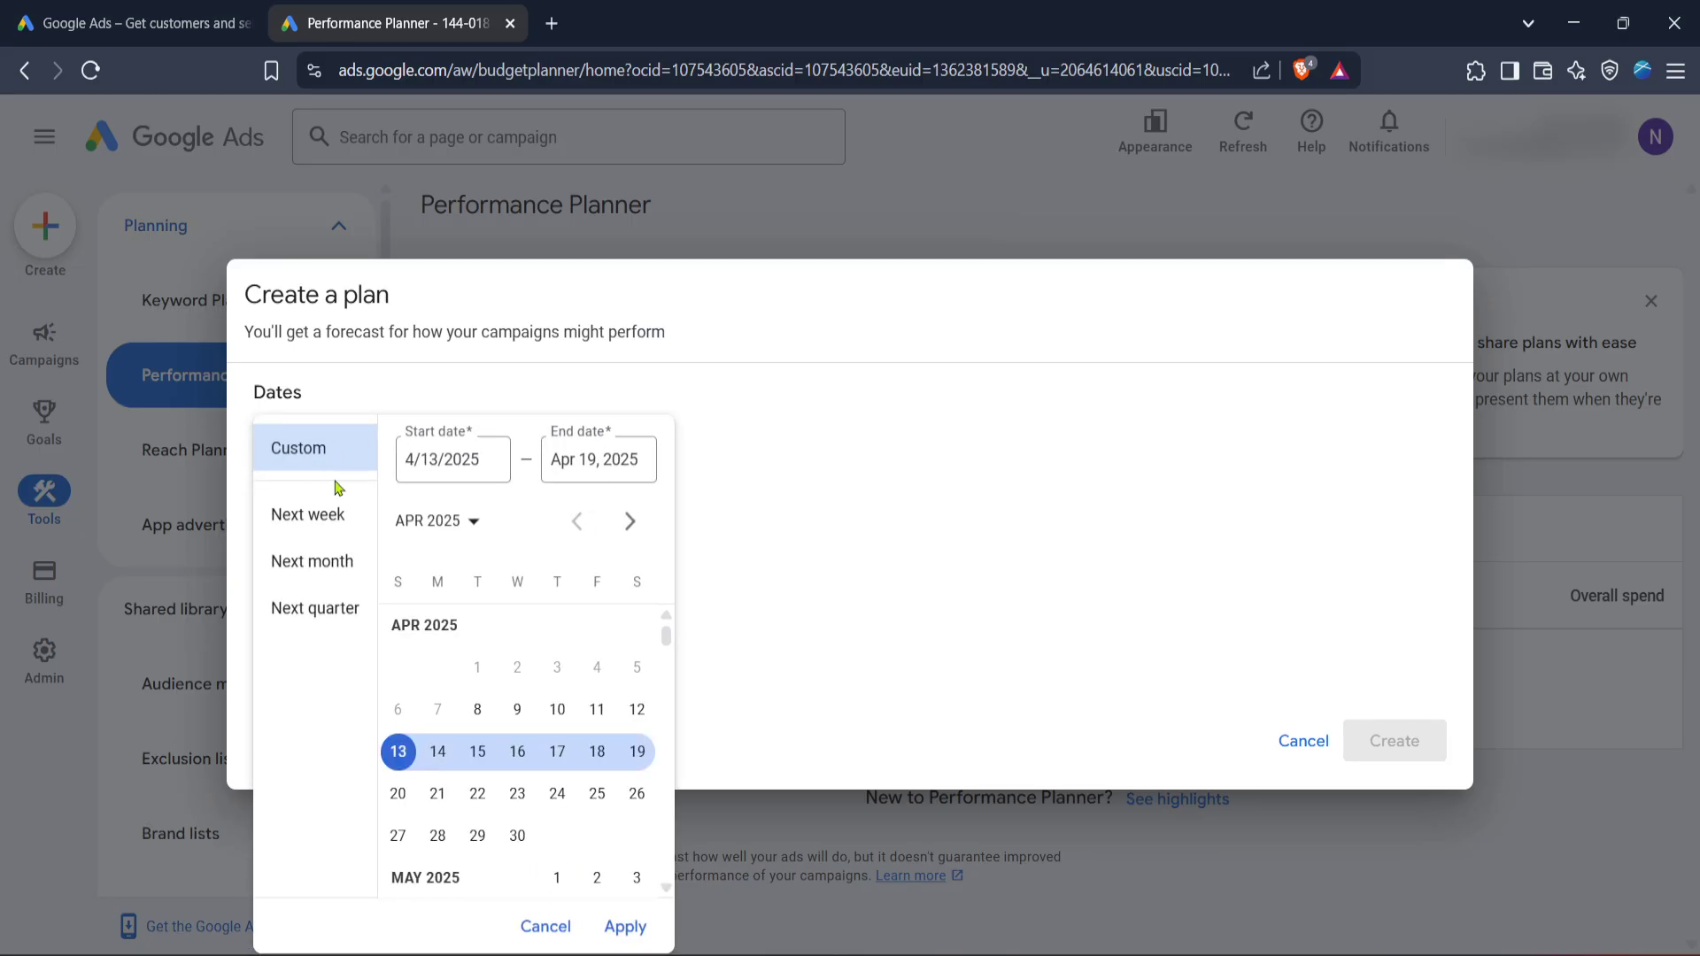
left_click(398, 753)
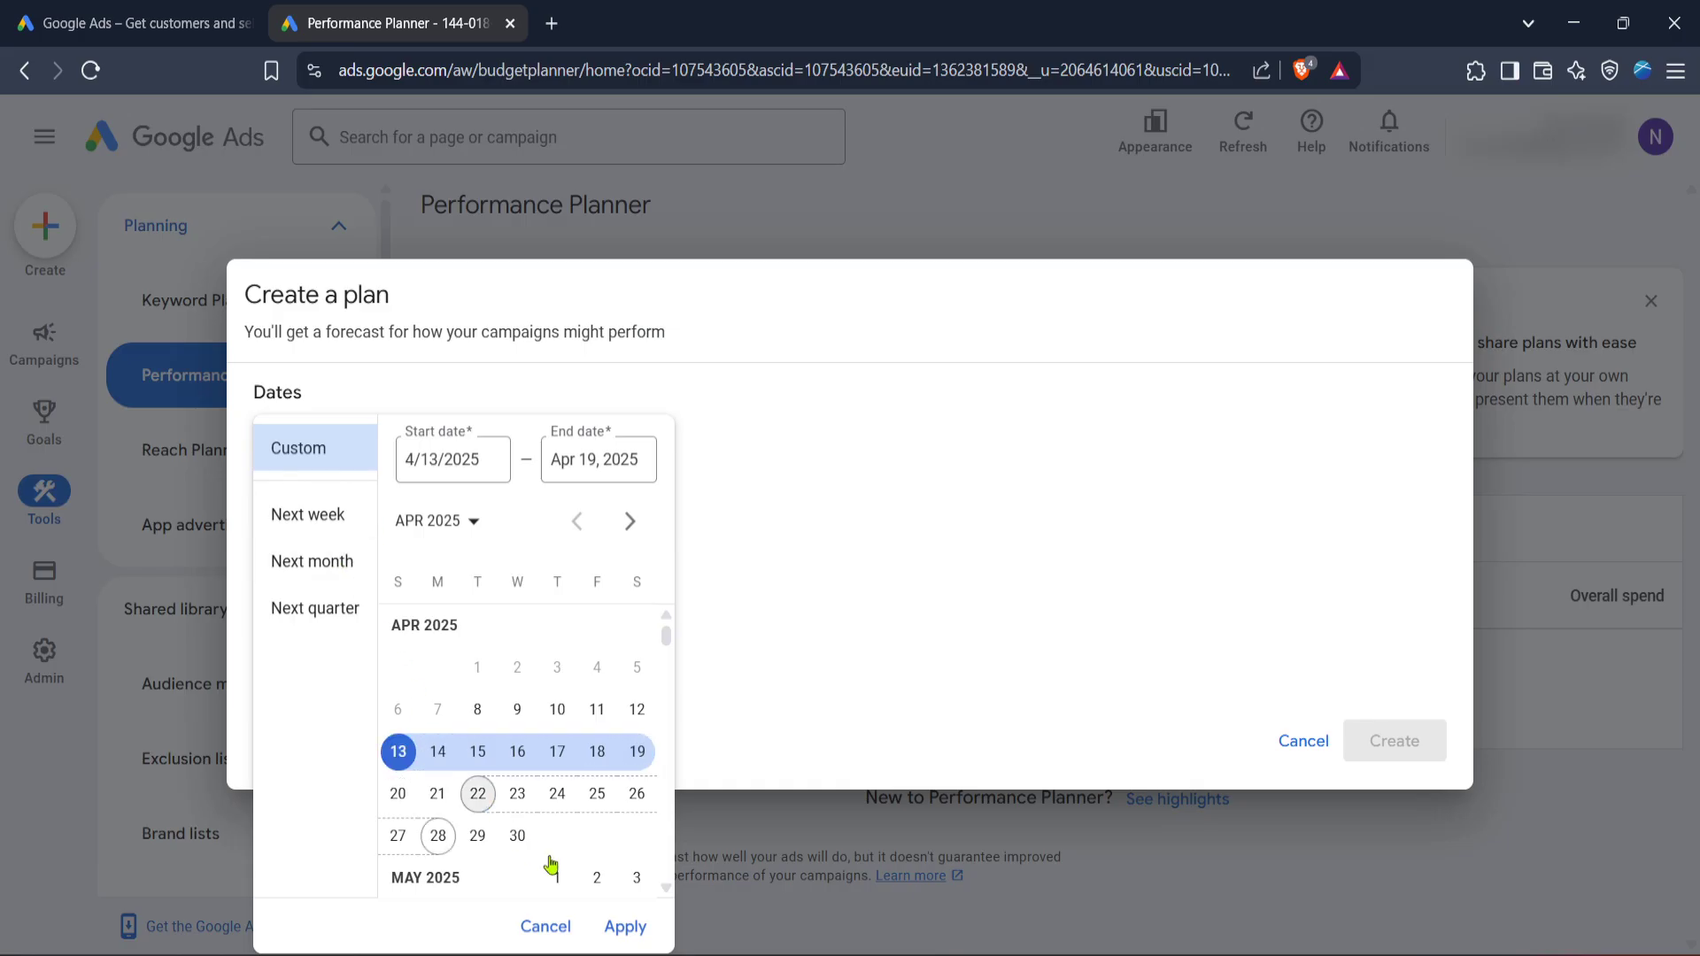
left_click(624, 926)
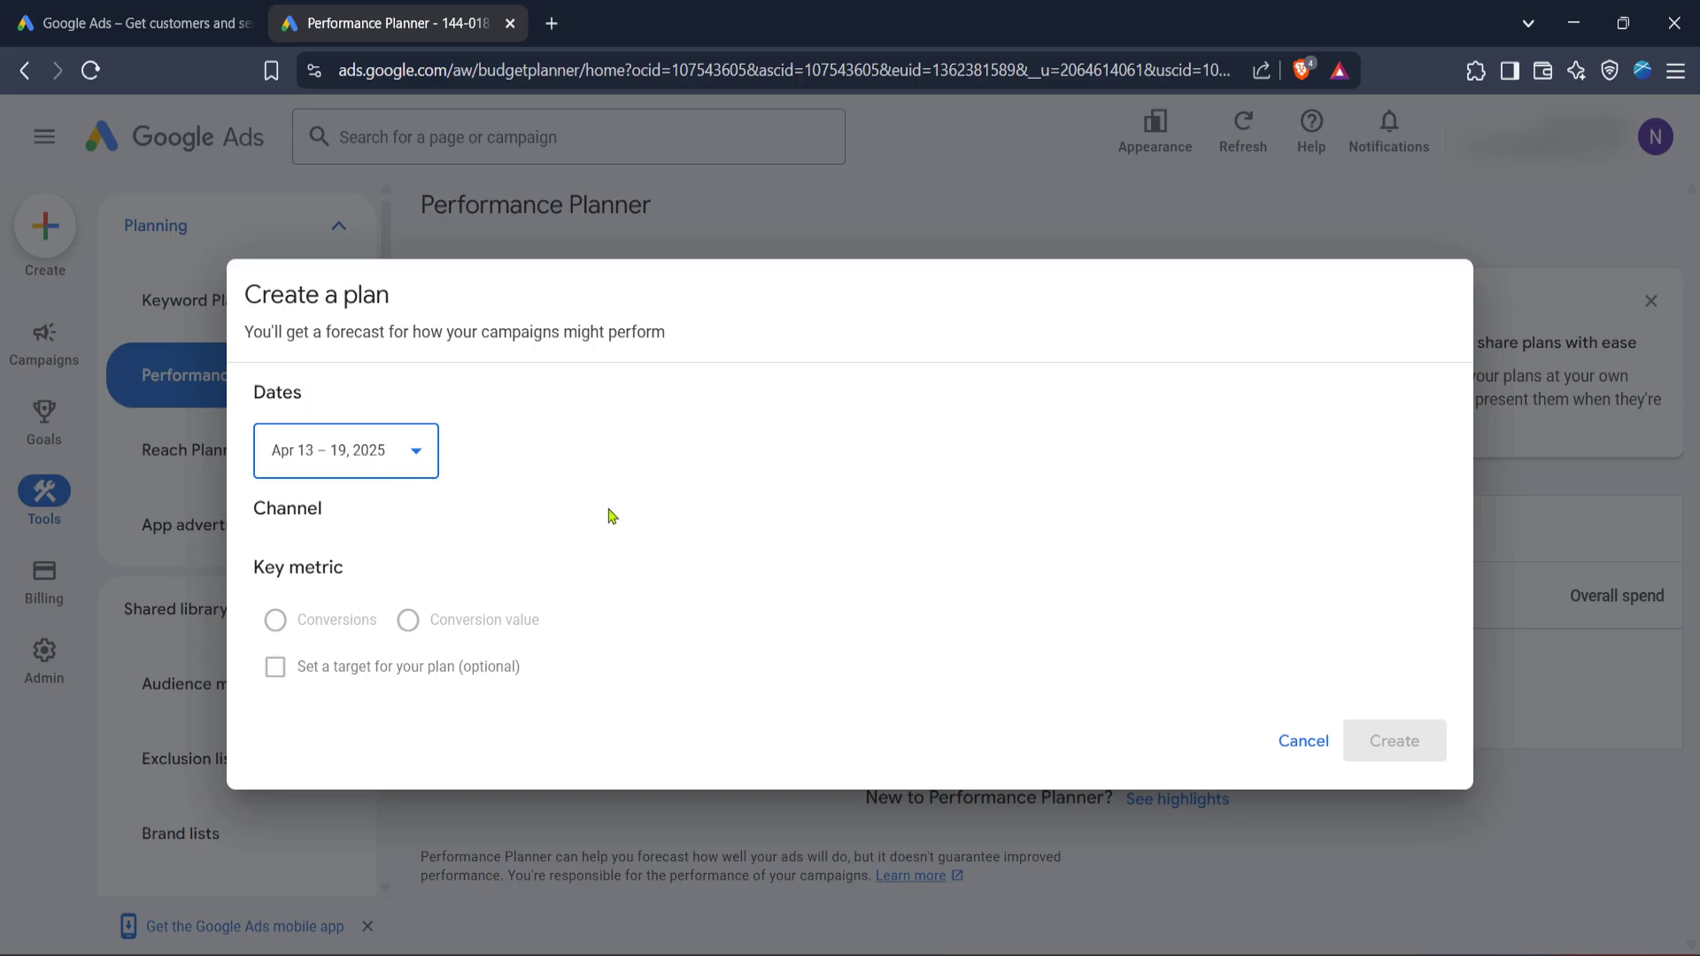
left_click(345, 472)
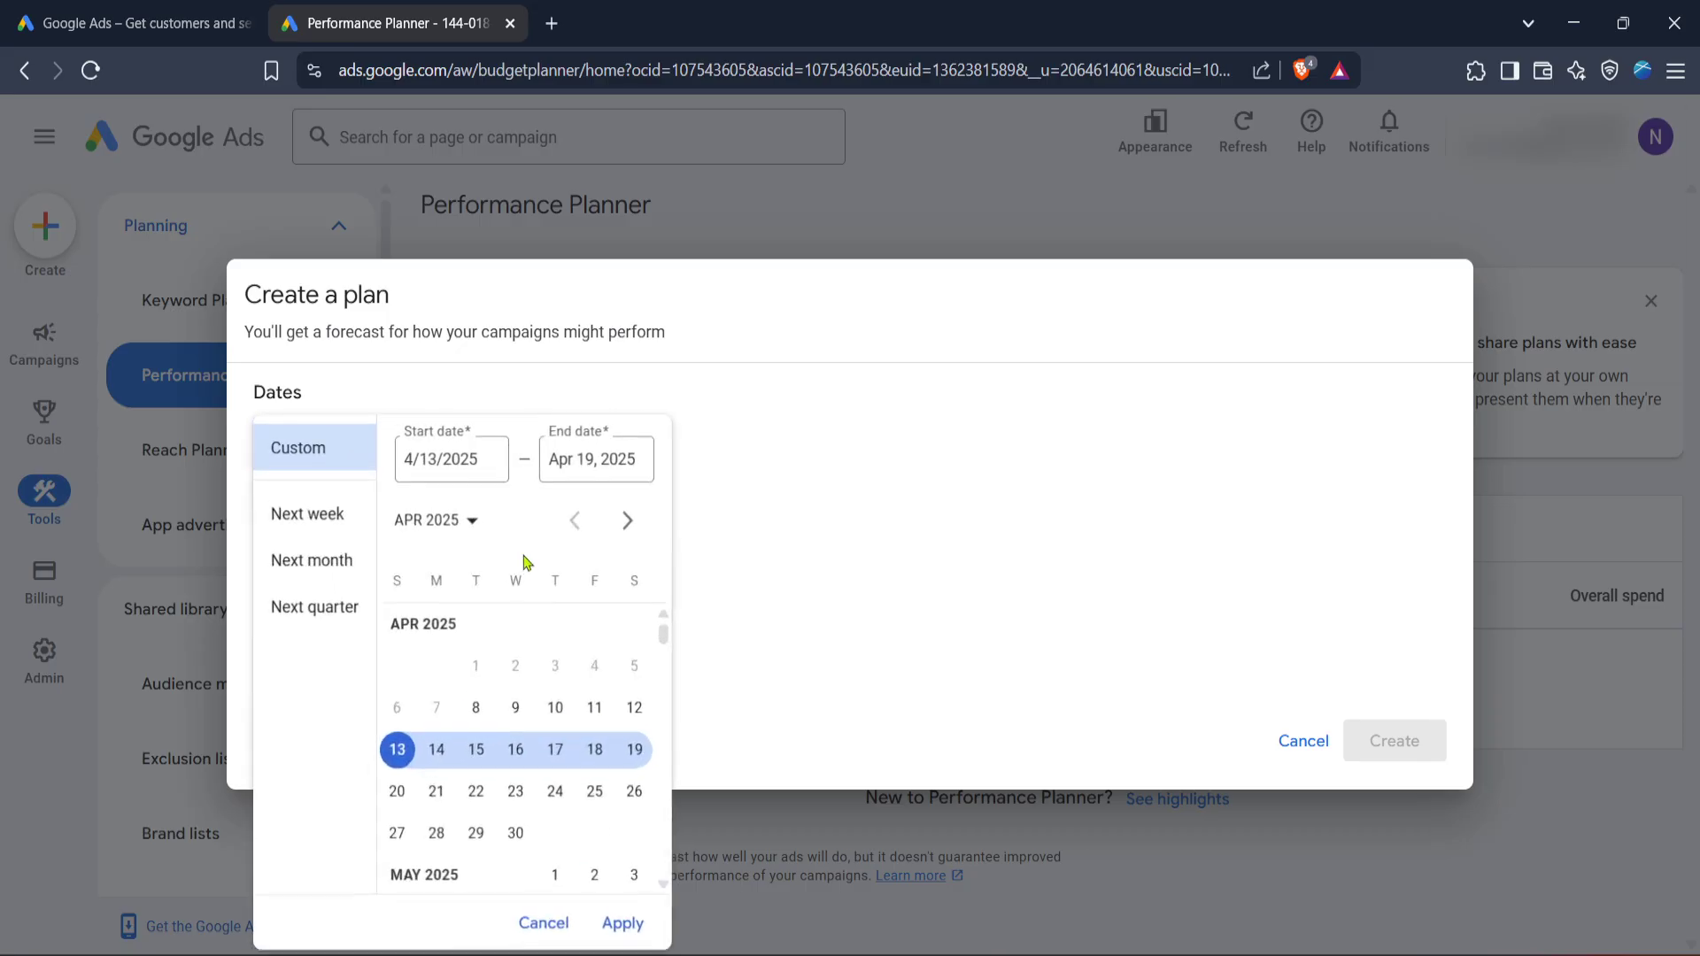
left_click(439, 758)
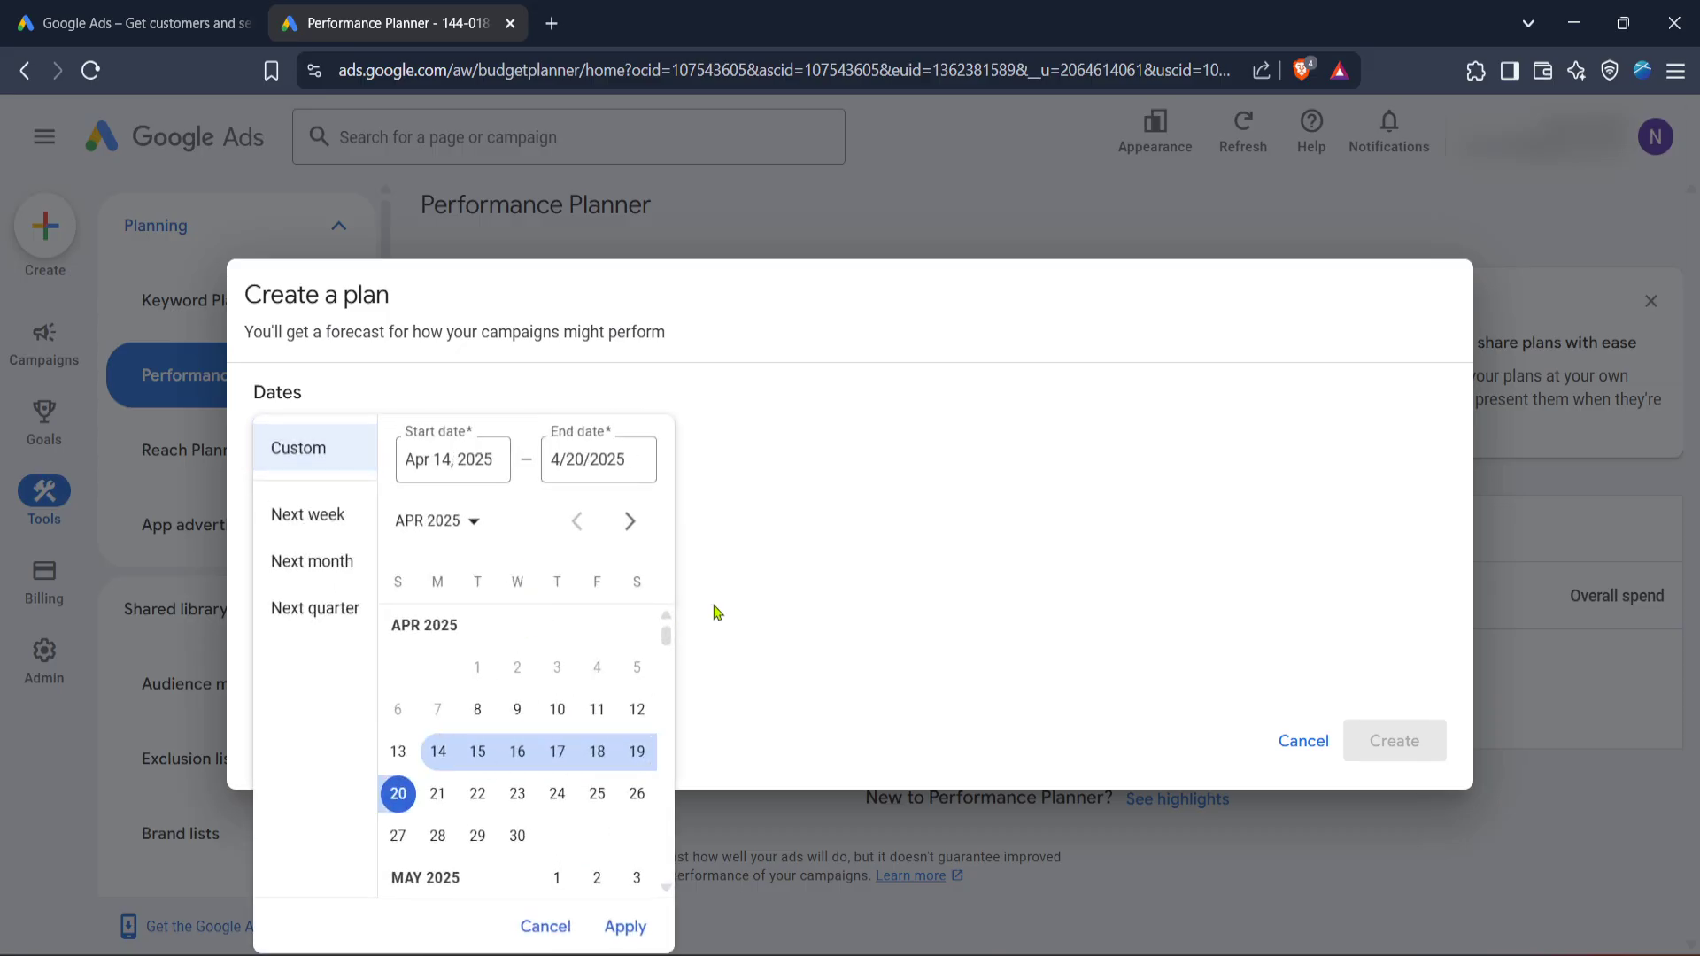
left_click(744, 612)
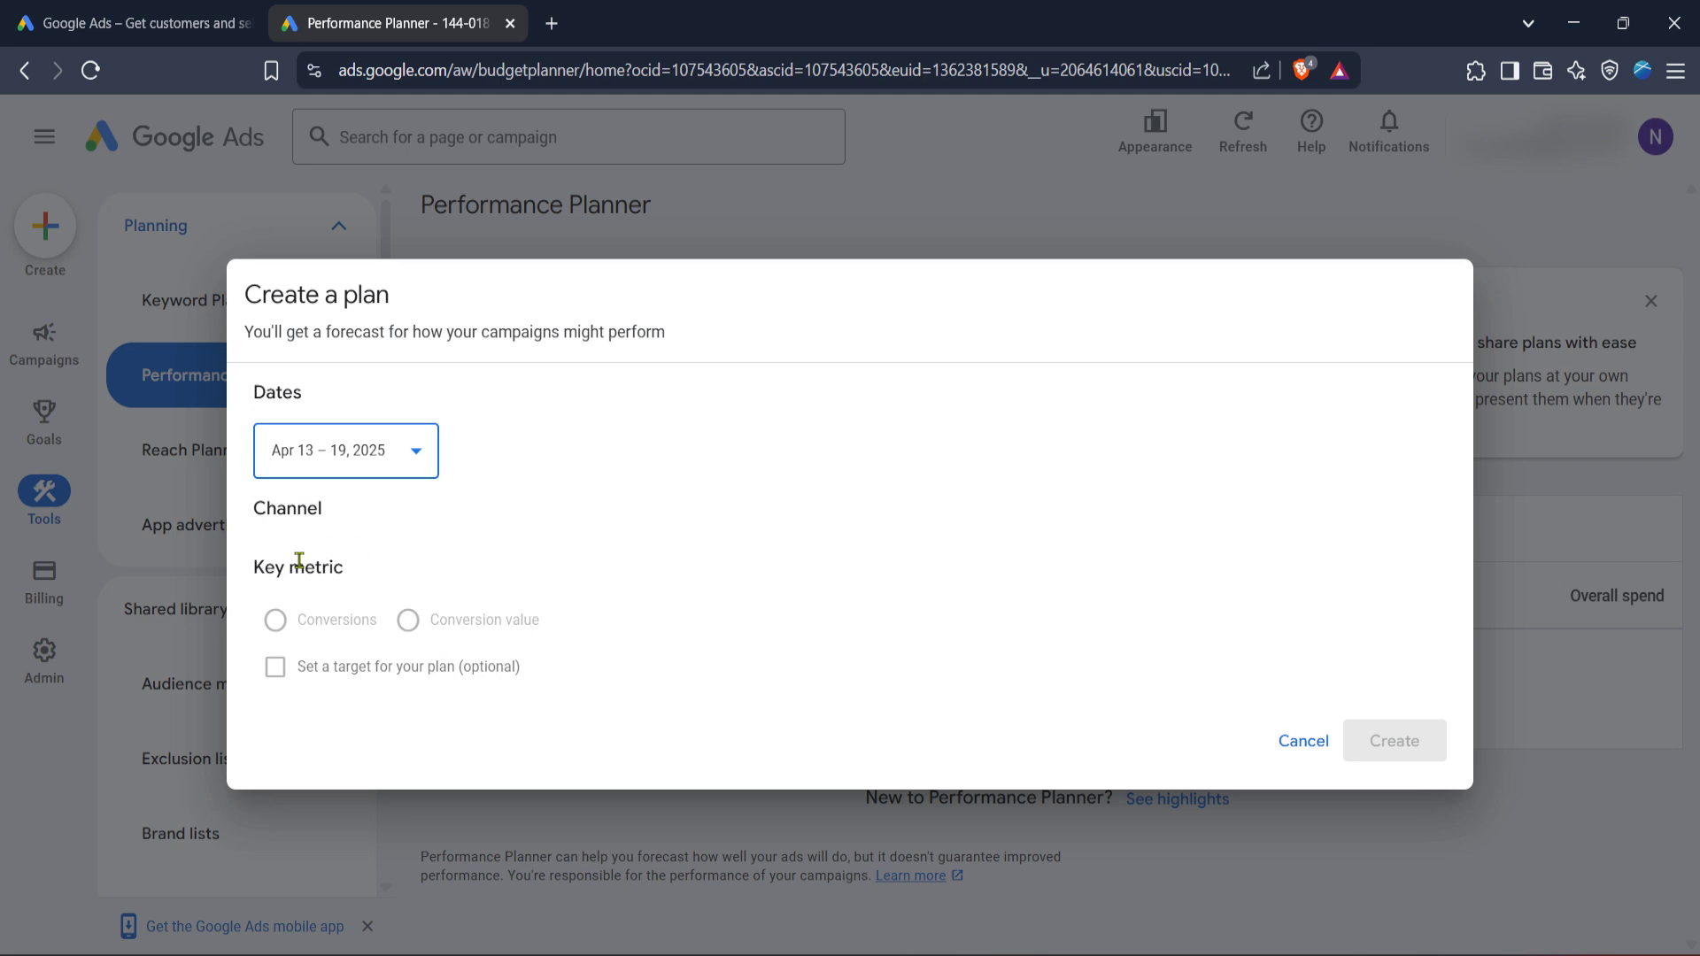